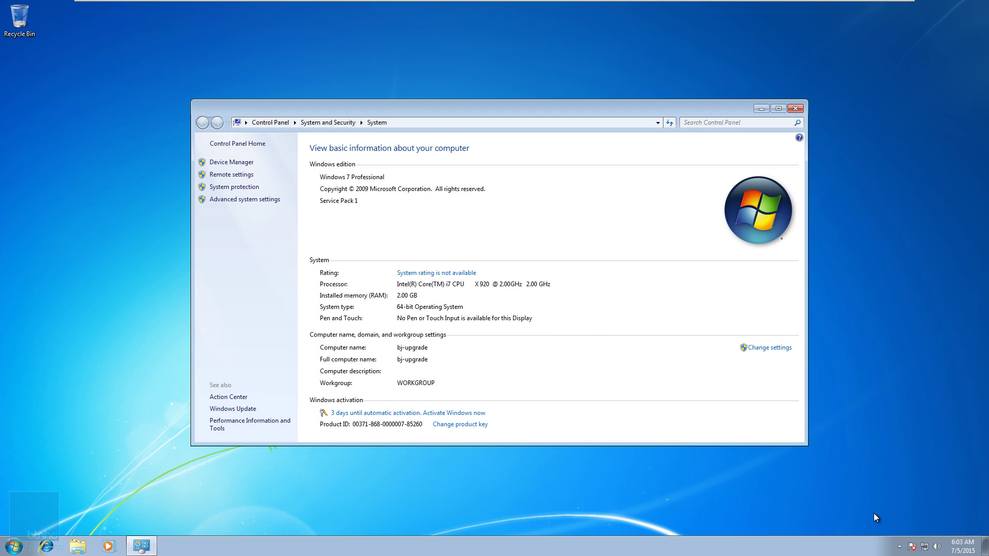
left_click(899, 546)
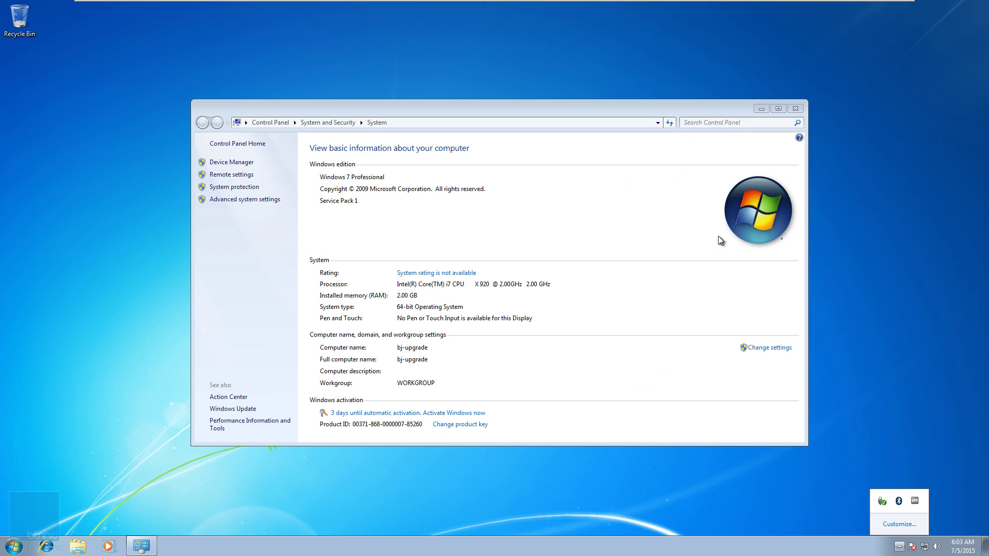
left_click(718, 236)
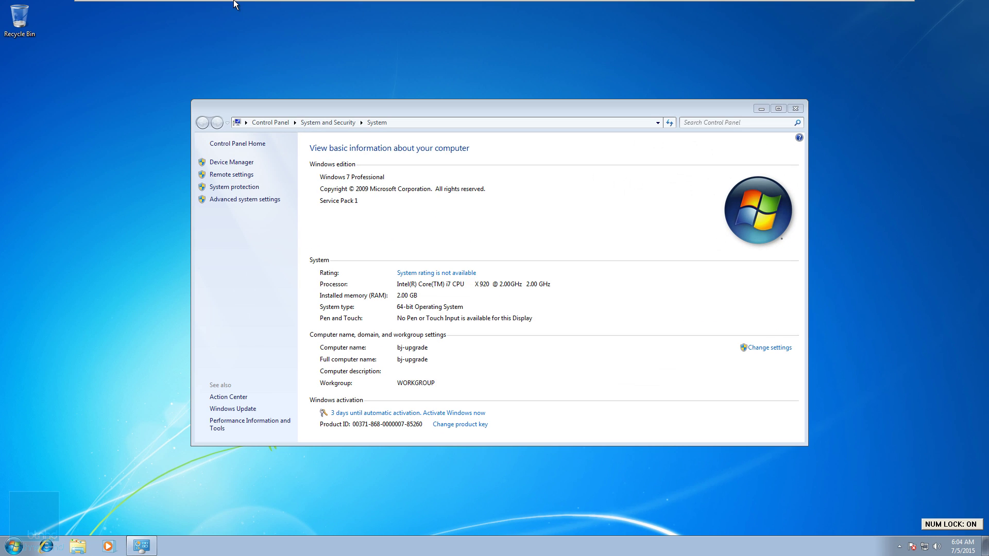
Attach Windows10_InsiderPreview_x64_EN-US_10162.iso to the bj-upgrade virtual machine's CD/DVD drive and close the System window.
mouse_move(237, 2)
right_click(112, 5)
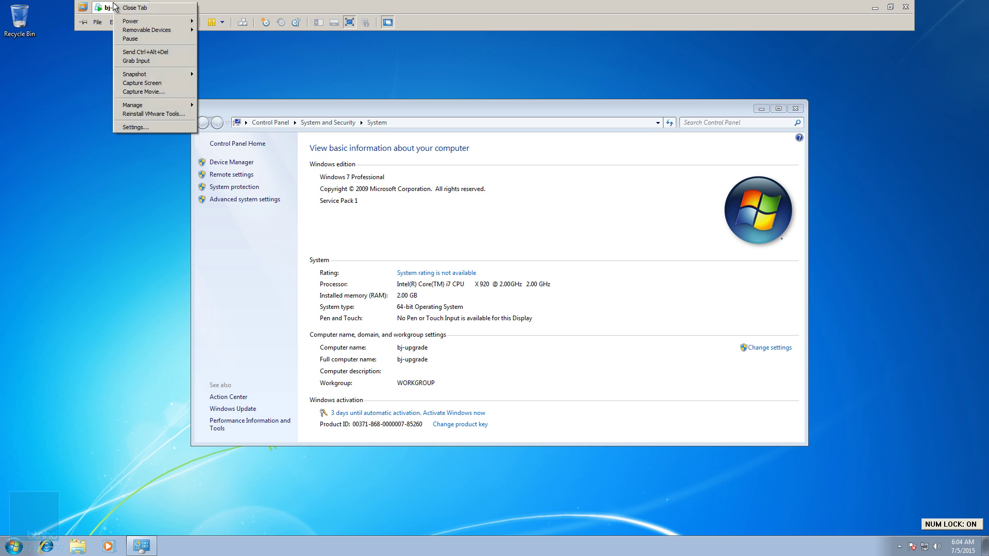
left_click(166, 127)
key("ctrl+d")
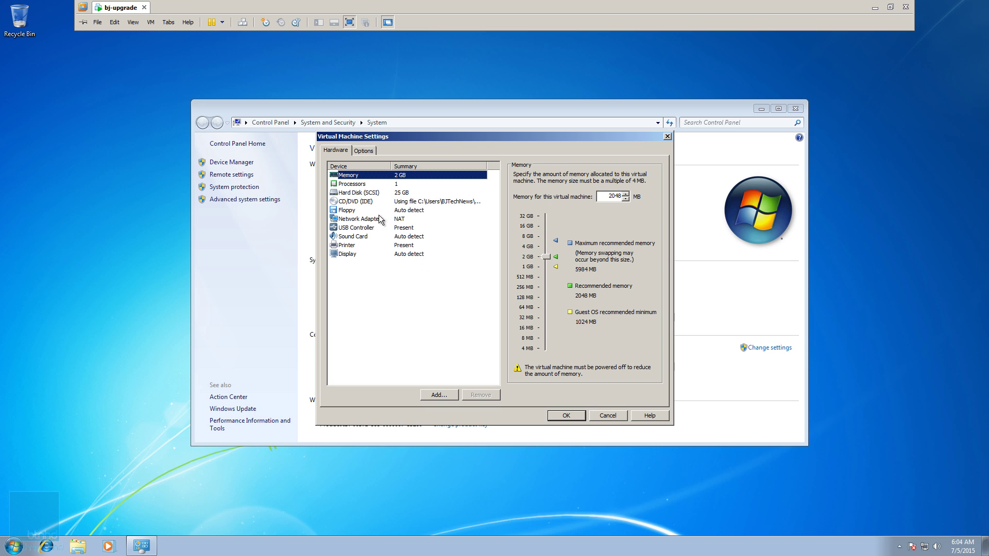
left_click(355, 202)
left_click(637, 250)
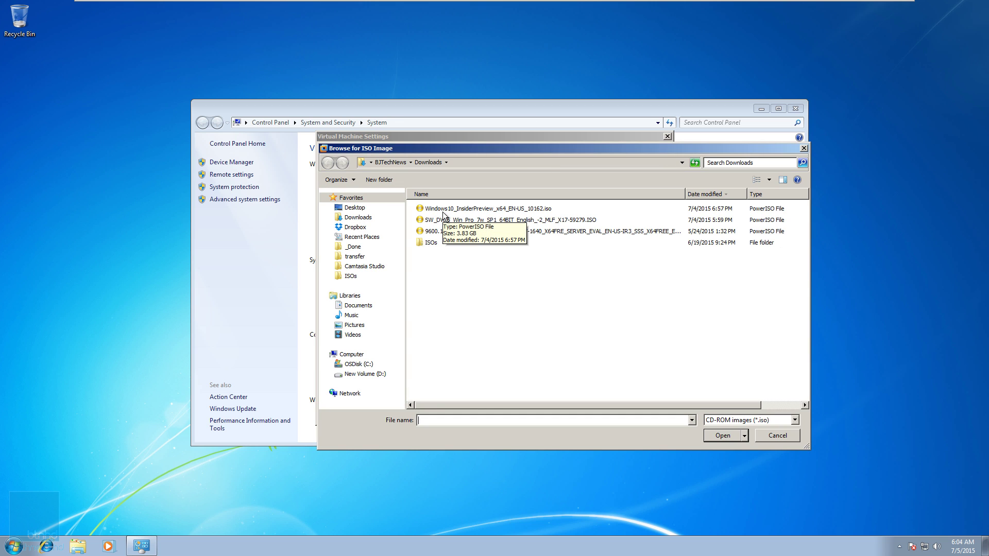
left_click(444, 212)
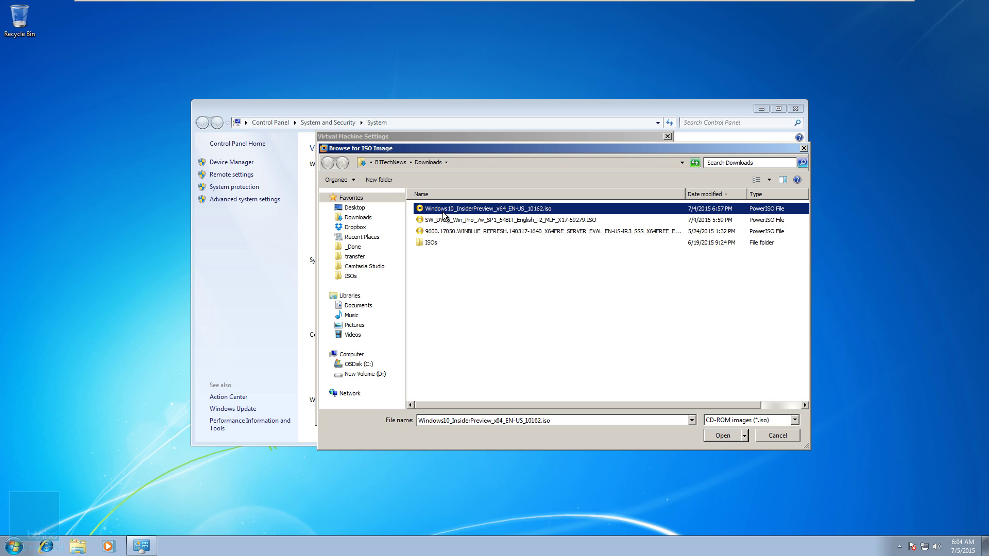
left_click(722, 435)
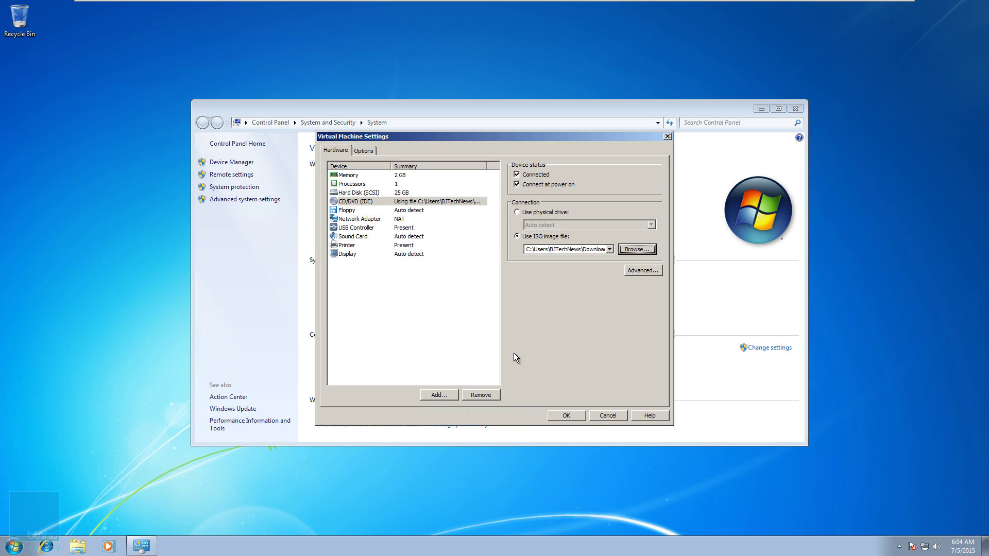
left_click(566, 416)
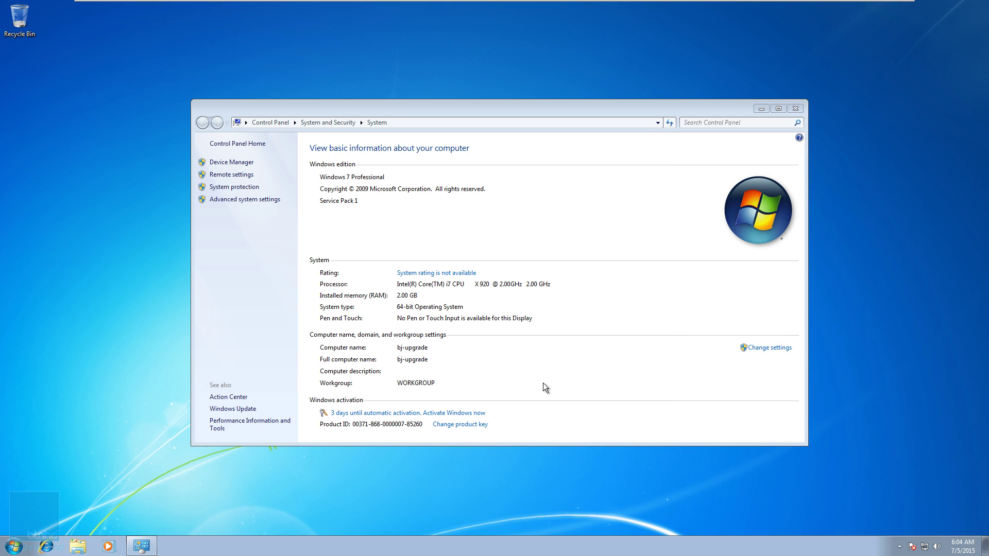
left_click(796, 110)
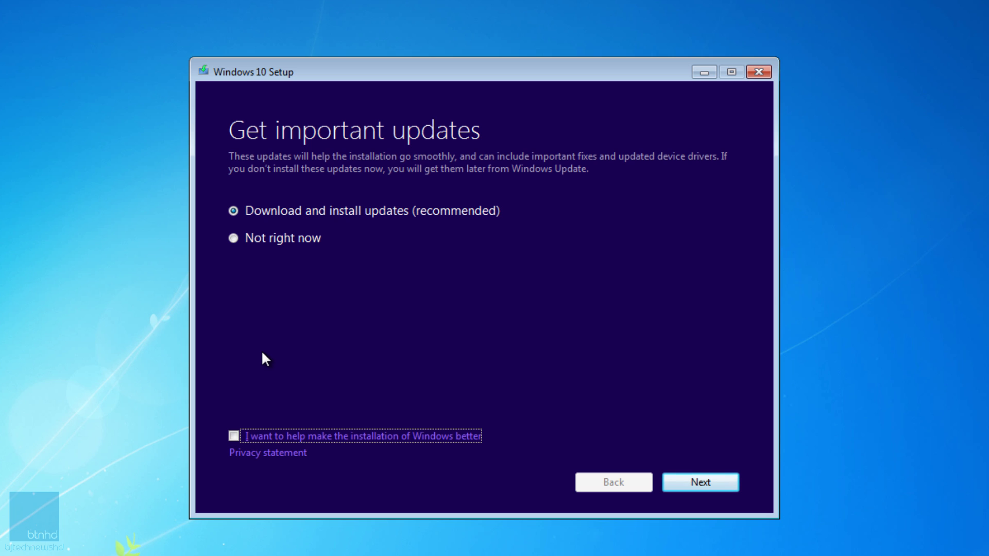
Choose Not right now for the important updates and continue the Windows 10 setup.
left_click(253, 242)
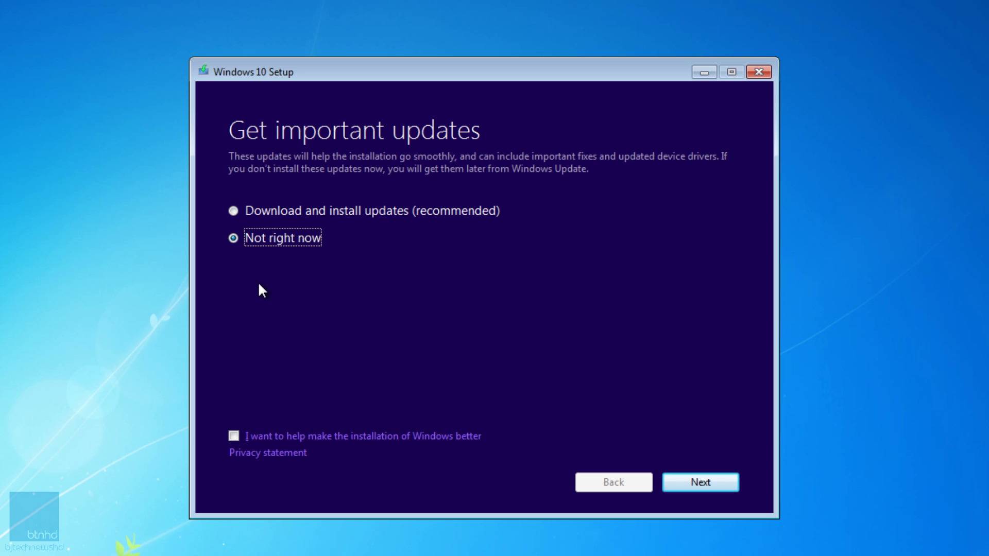
left_click(715, 485)
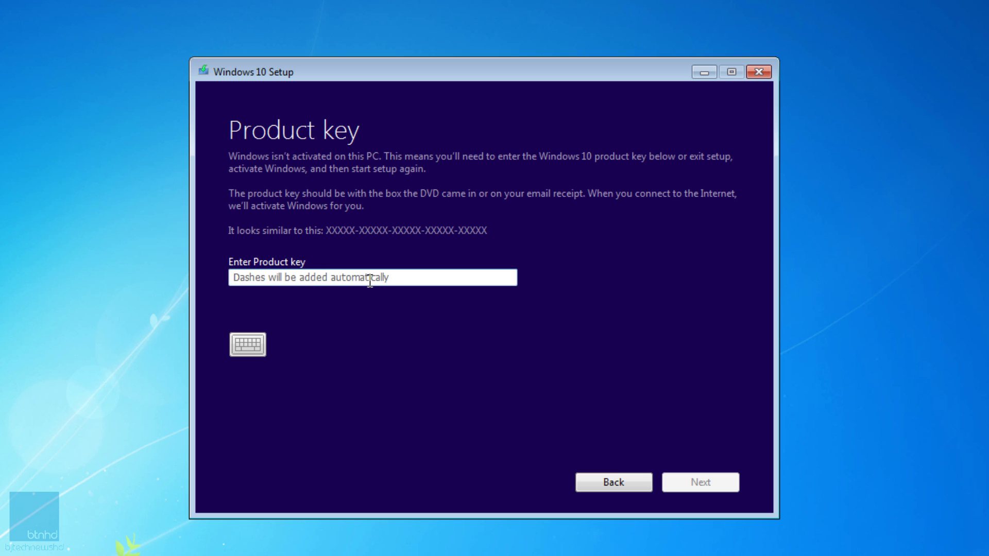
Paste the Windows 10 product key into the setup and proceed with the installation.
right_click(342, 278)
left_click(413, 349)
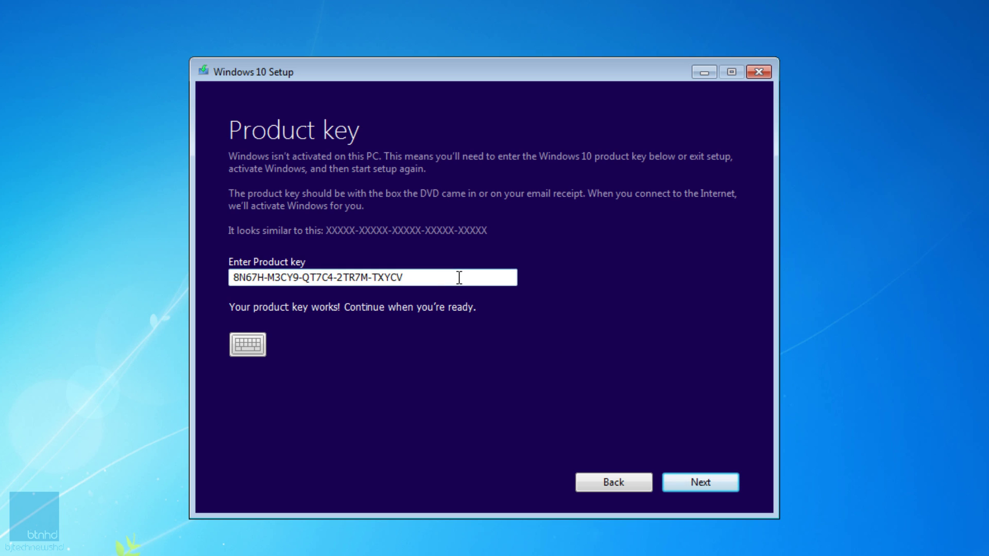
left_click(693, 487)
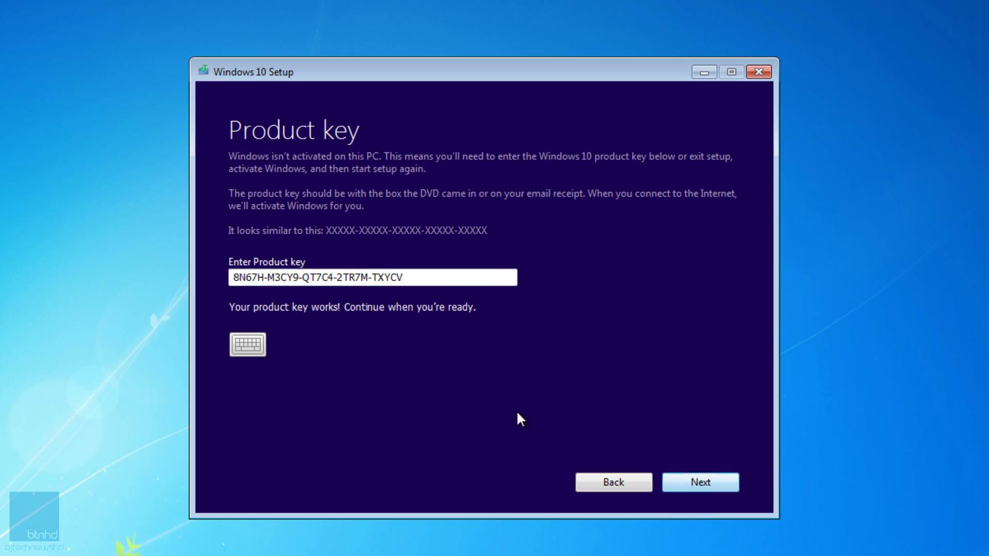
left_click_drag(731, 210, 711, 541)
left_click(697, 488)
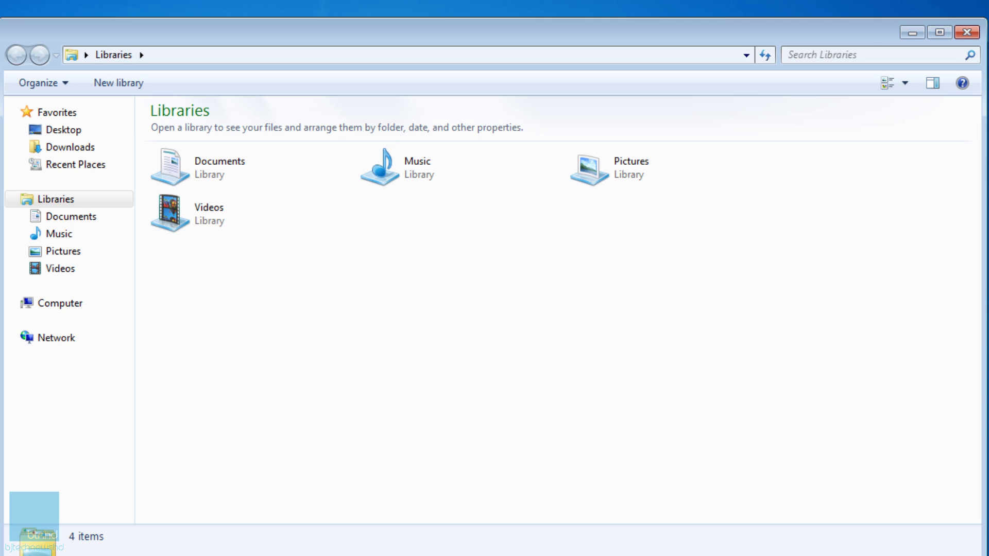
Browse to Local Disk (C:) on the Windows 7 computer and examine its folders, including the Windows folder.
left_click(67, 304)
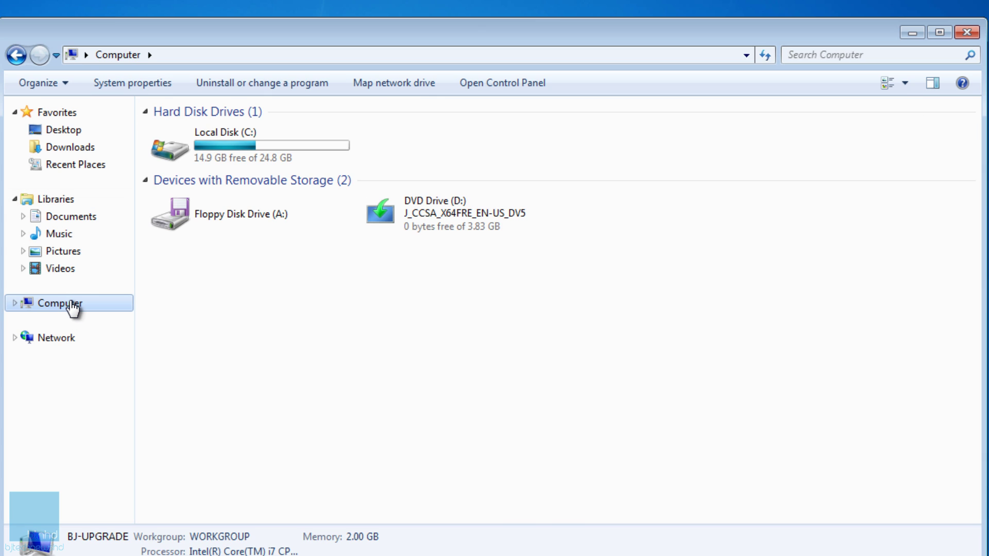
double_click(236, 153)
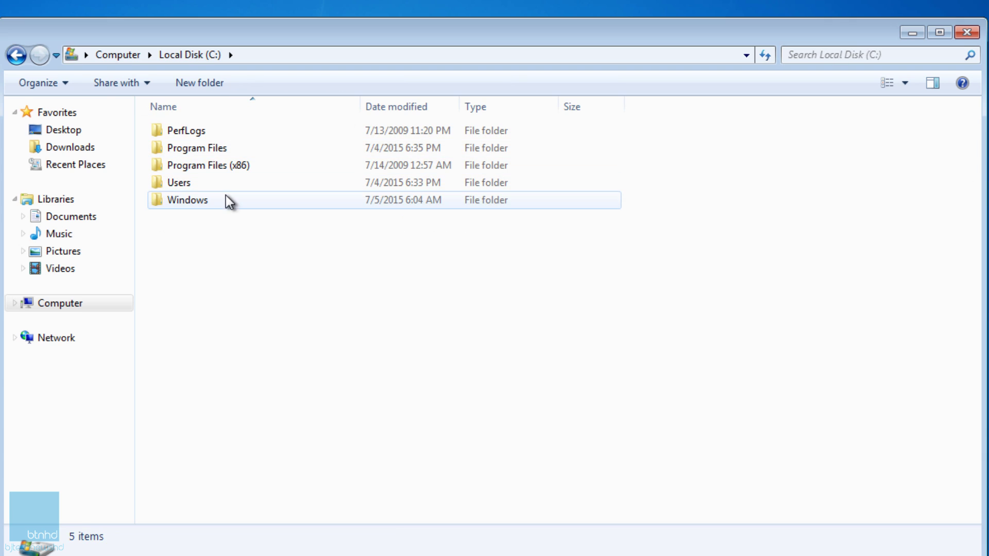
left_click(193, 202)
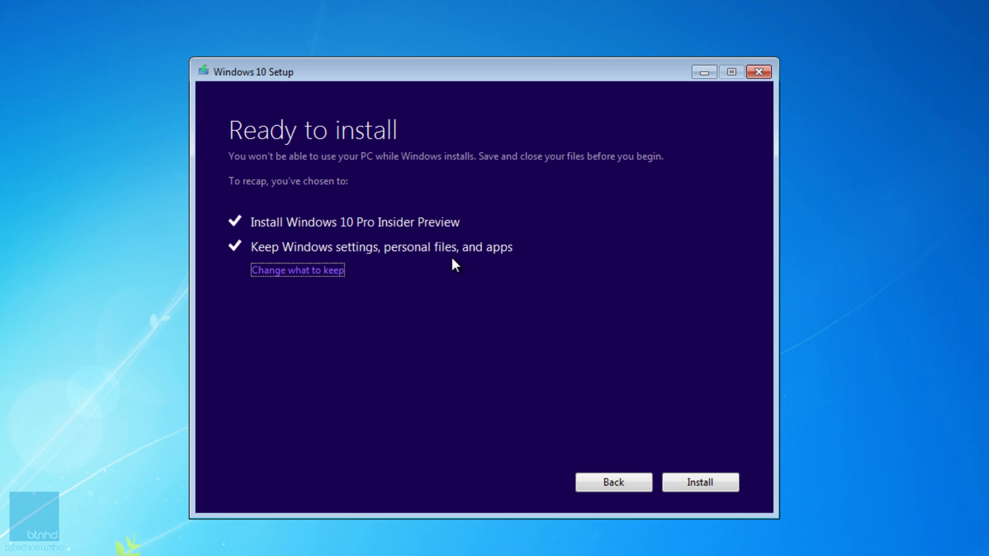
Keep personal files, apps, and Windows settings, and start installing Windows 10 Pro Insider Preview.
left_click(313, 273)
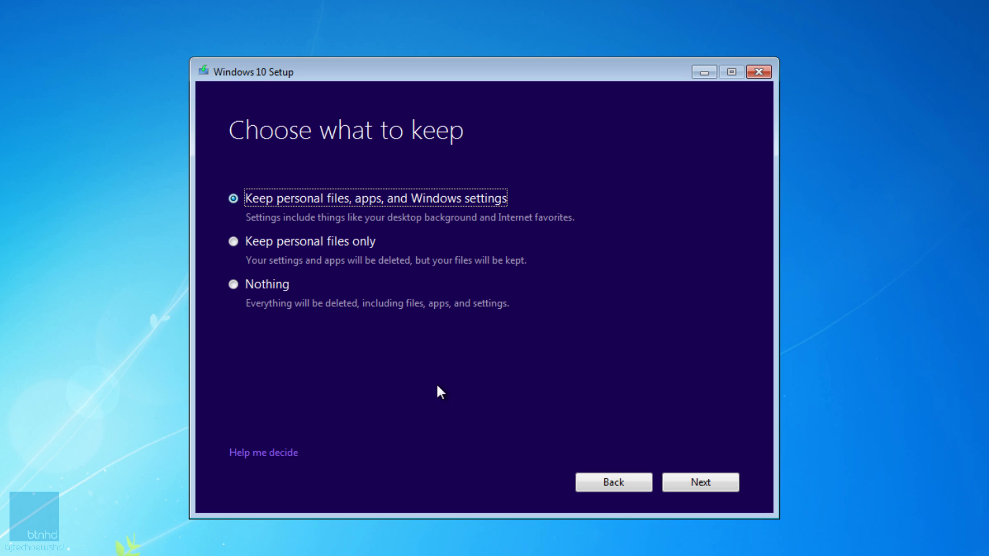
key("Return")
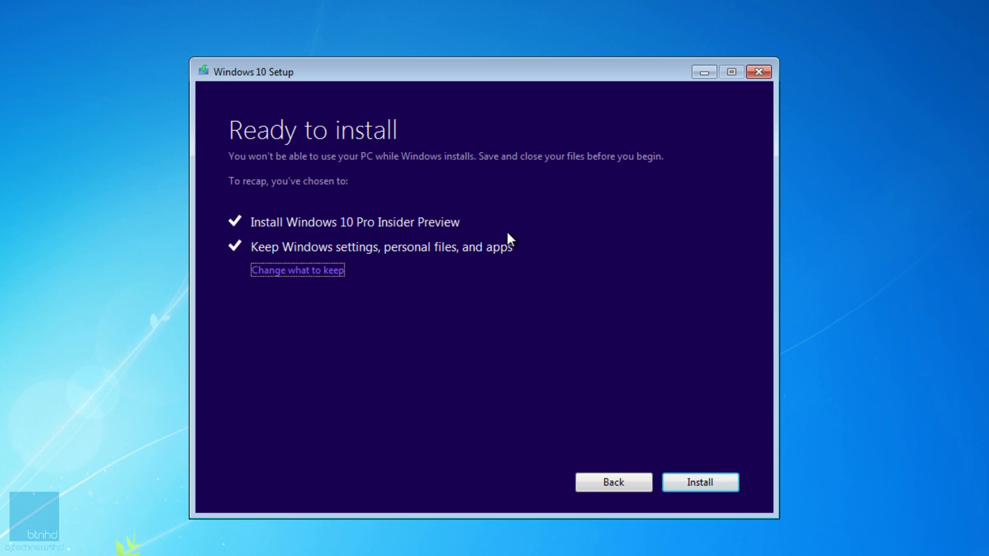
left_click(689, 483)
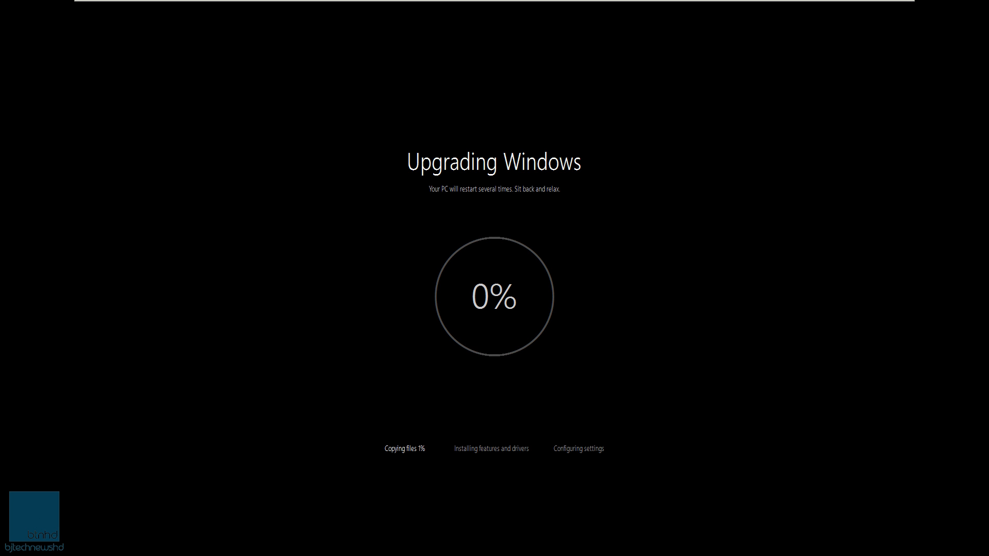
key("Num_Lock")
key("Num_Lock")
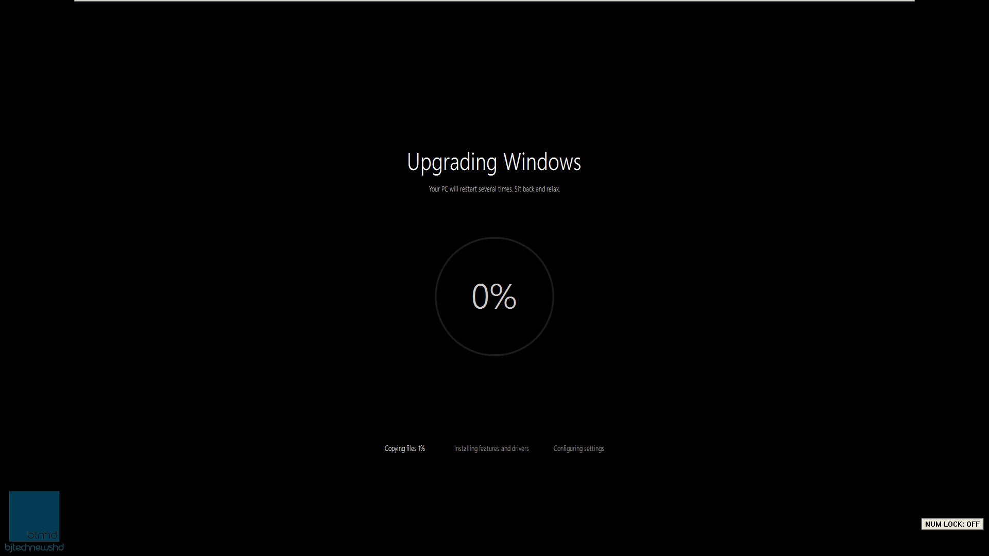
key("Num_Lock")
key("Num_Lock")
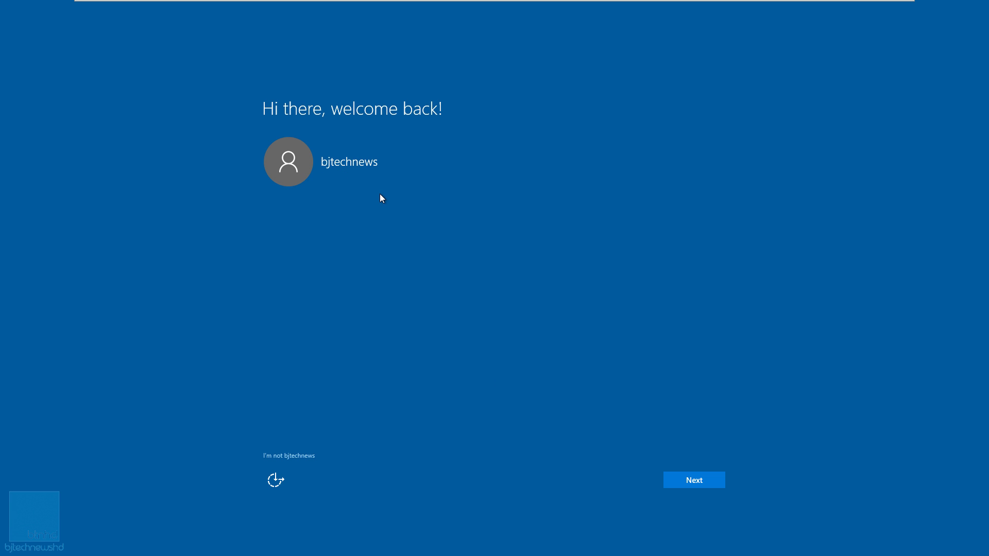
Finish the first-run setup with the existing account, Express settings and the default new Windows apps.
left_click(700, 480)
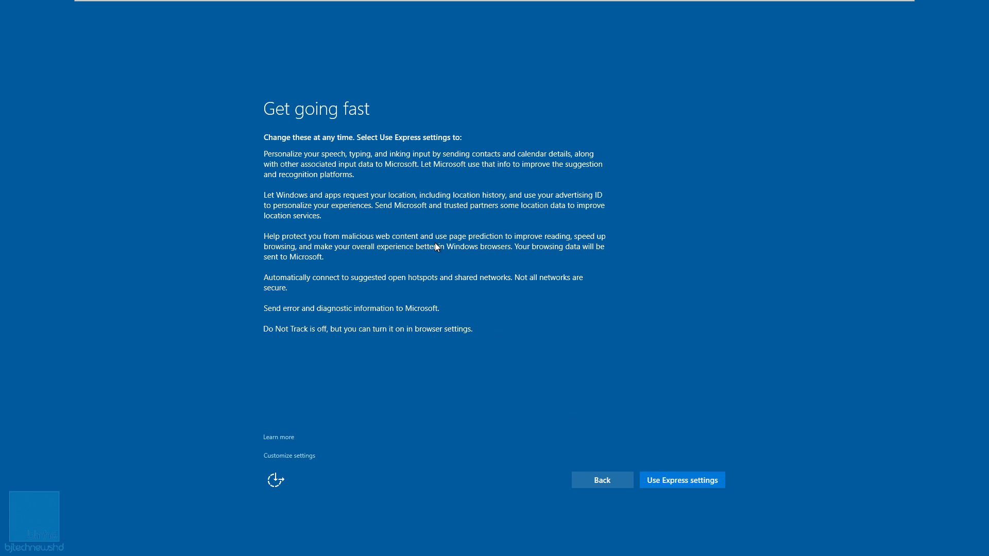
left_click(682, 482)
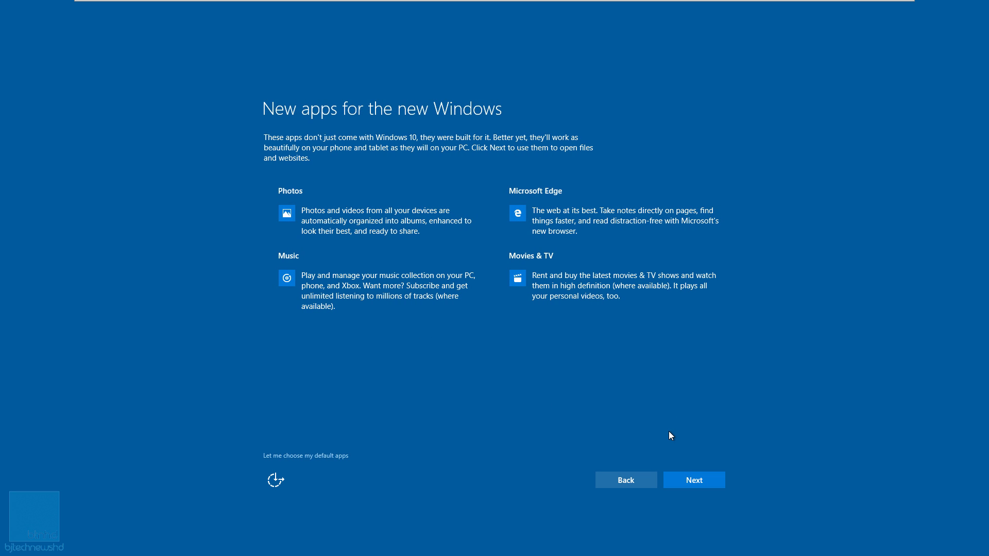
left_click(696, 477)
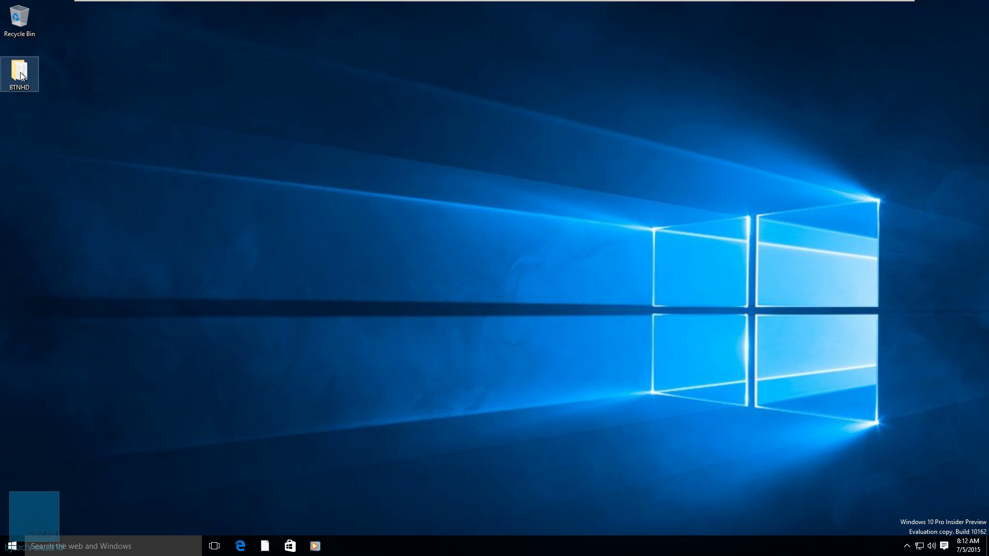
Check the files in the BTNHD desktop folder and close its window.
double_click(26, 90)
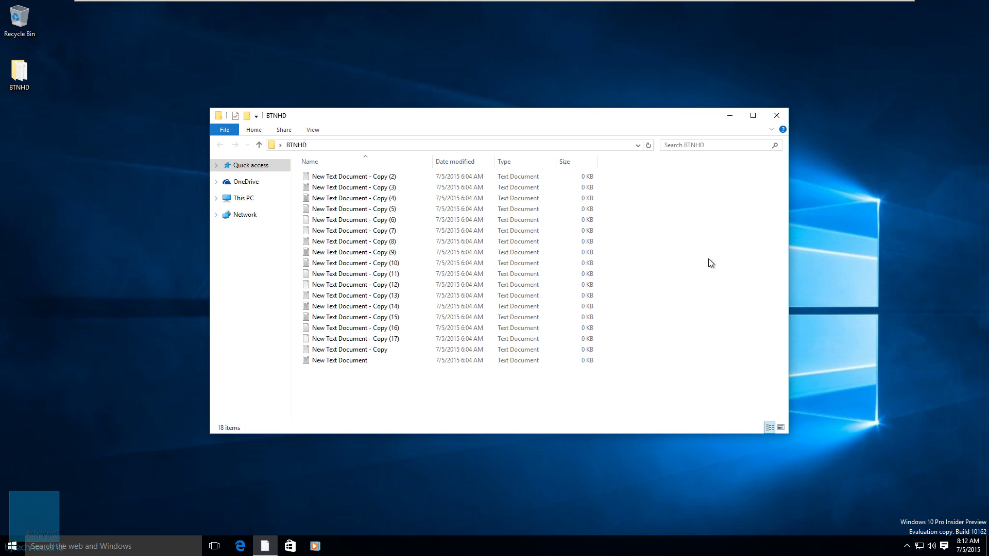
left_click(775, 117)
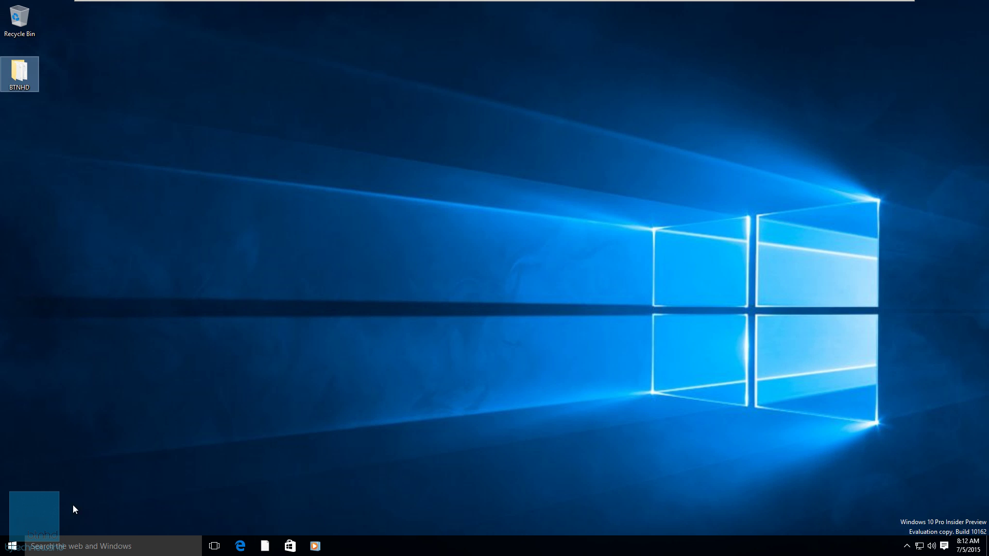
Browse to Local Disk (C:) in File Explorer to examine the folders on the upgraded system.
left_click(12, 547)
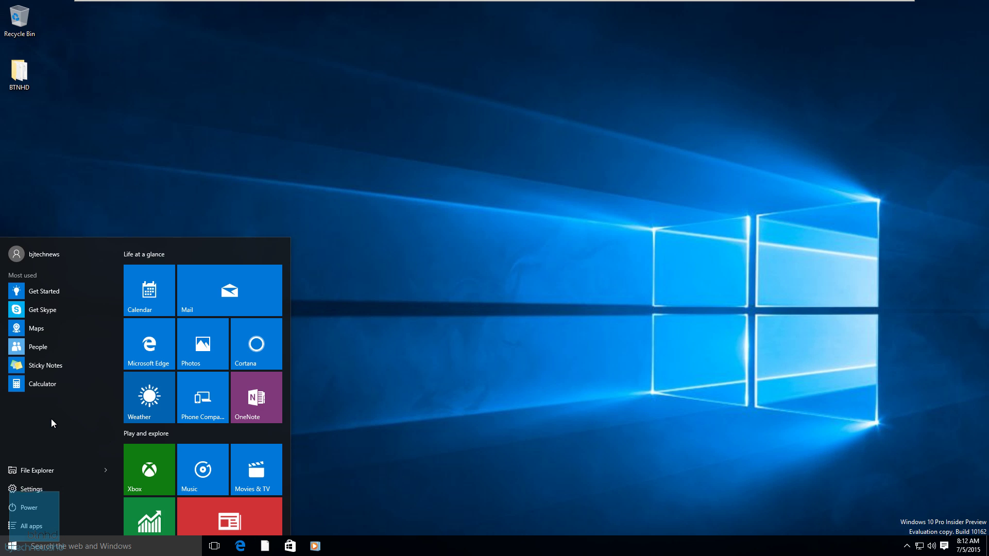
left_click(48, 470)
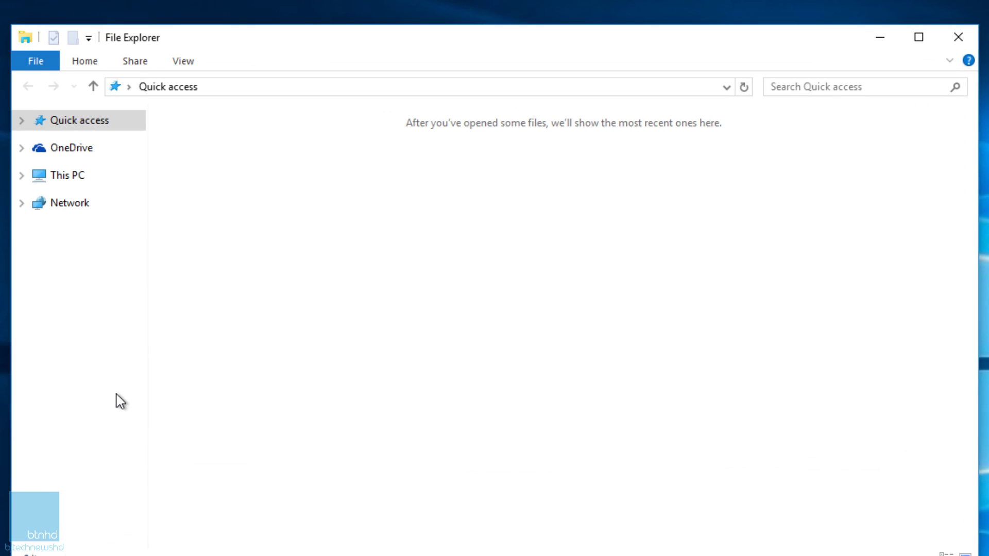
left_click(61, 178)
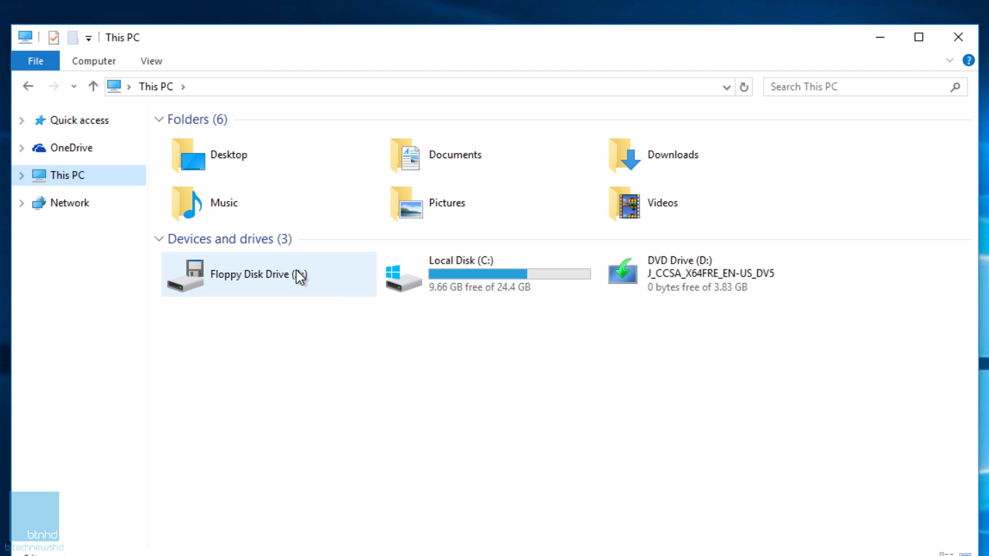
double_click(453, 291)
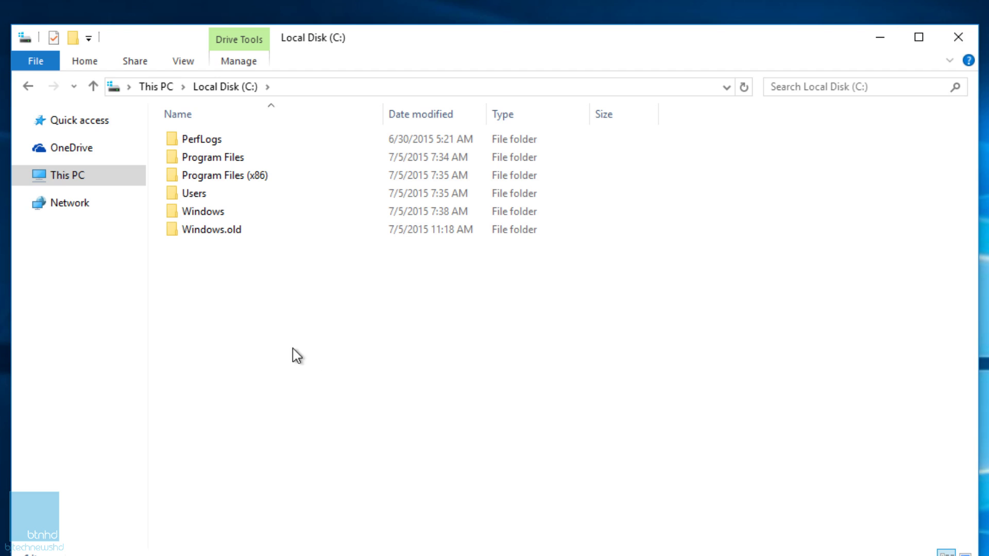